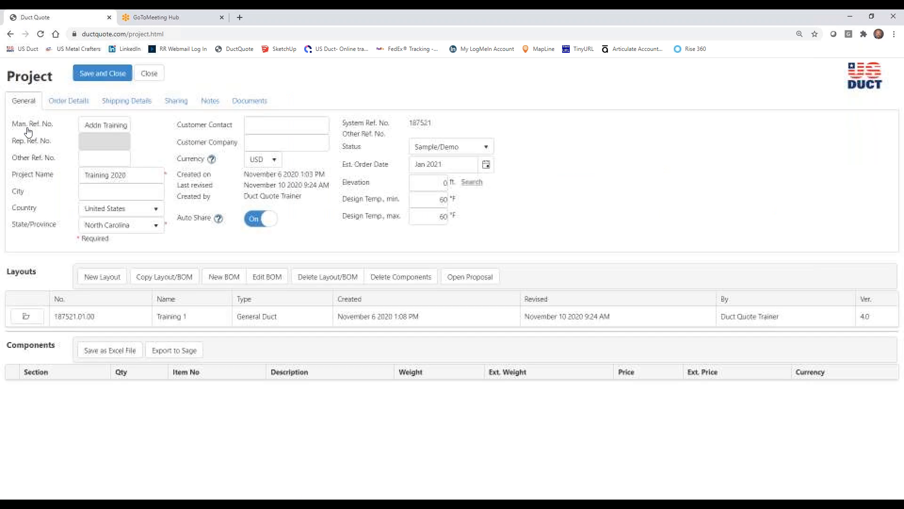
Open the Training 1 layout, start placing a point, and set the vent material to US-Duct with a 4" diameter.
click(27, 316)
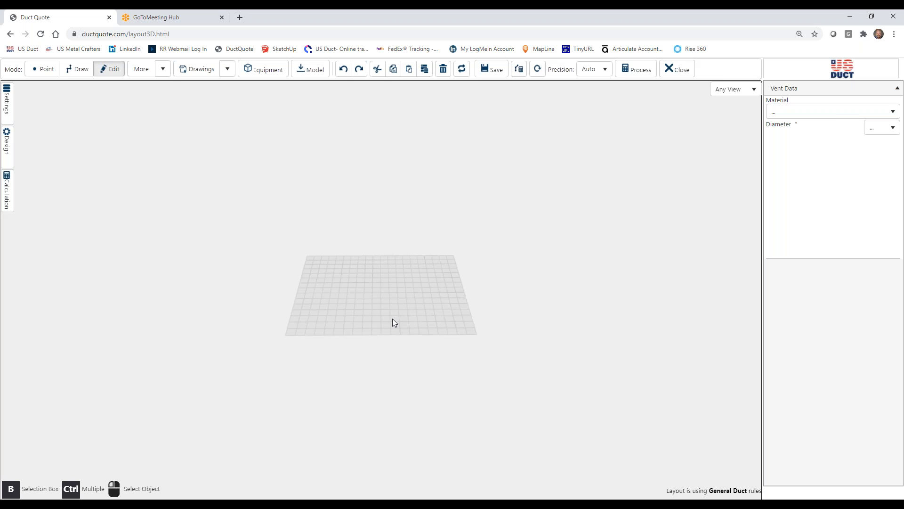
click(44, 70)
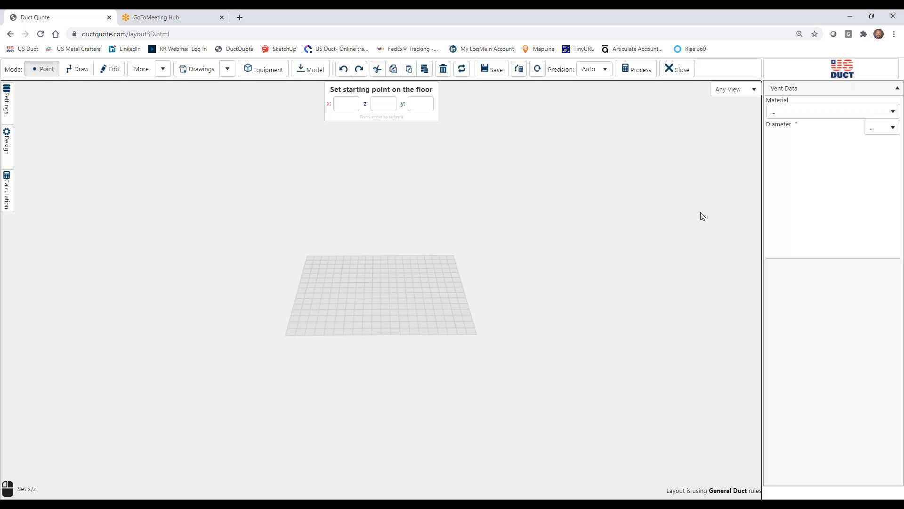
click(807, 117)
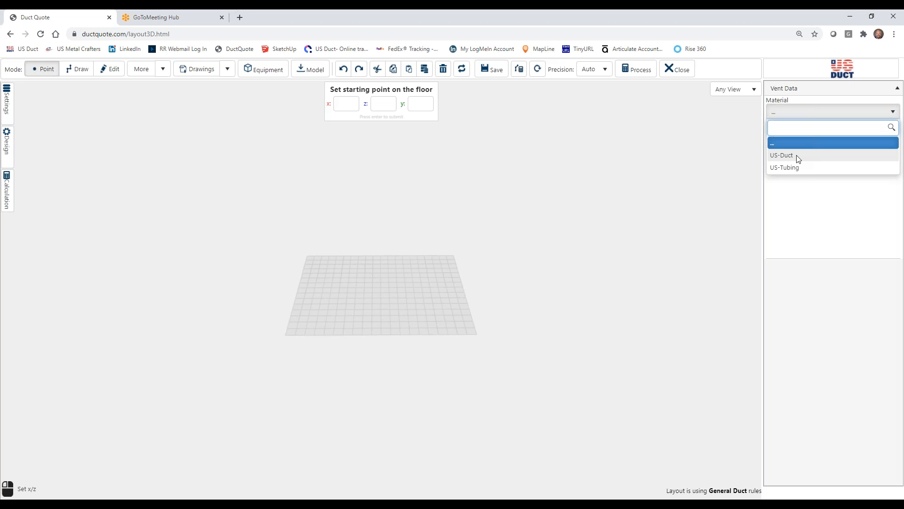
click(782, 155)
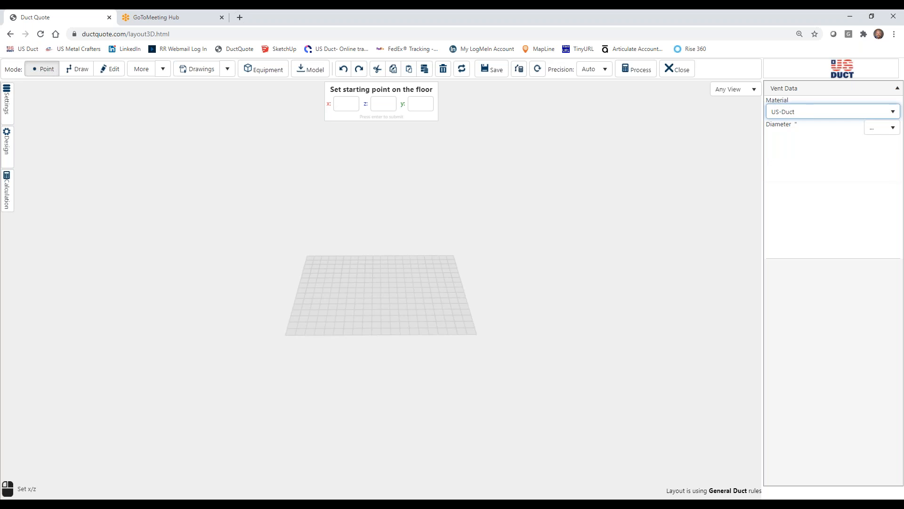
click(882, 130)
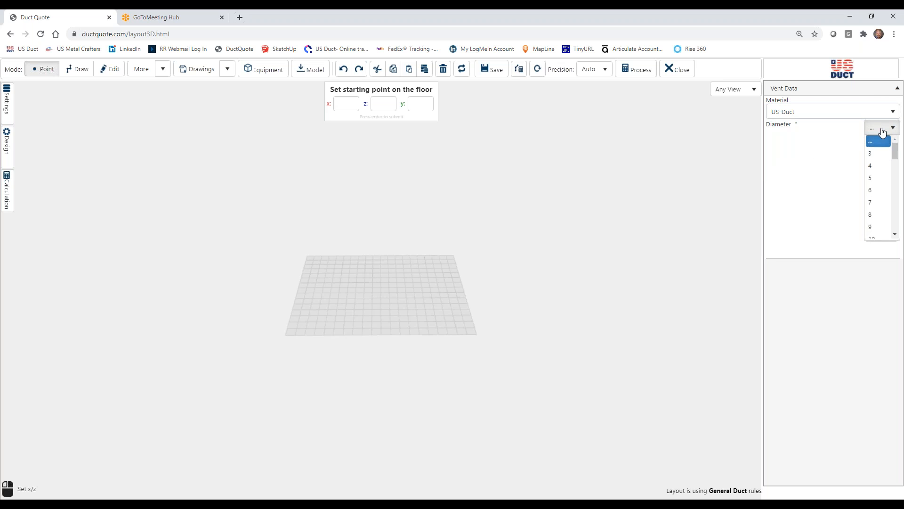
click(877, 168)
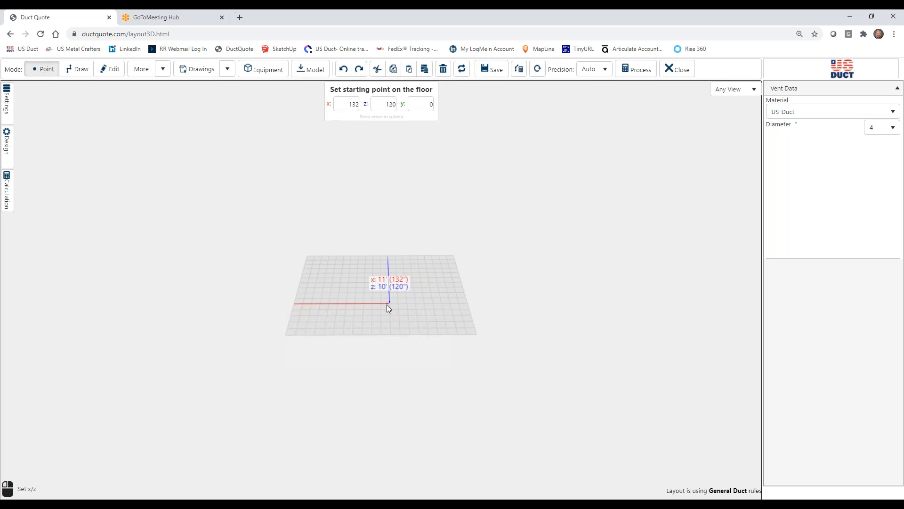
Place the starting point near the floor grid's back corner at x 6", z 6" and a height of 5'.
scroll(382, 295, up, 5)
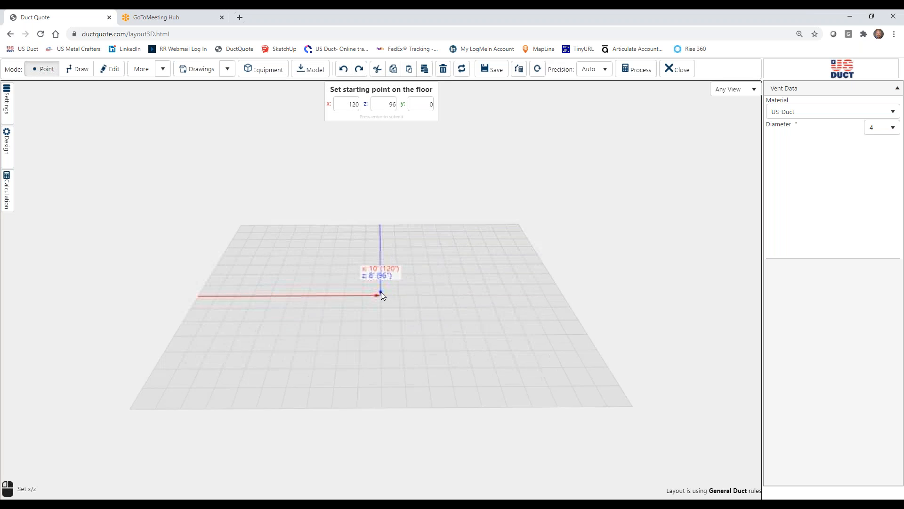
scroll(381, 295, down, 10)
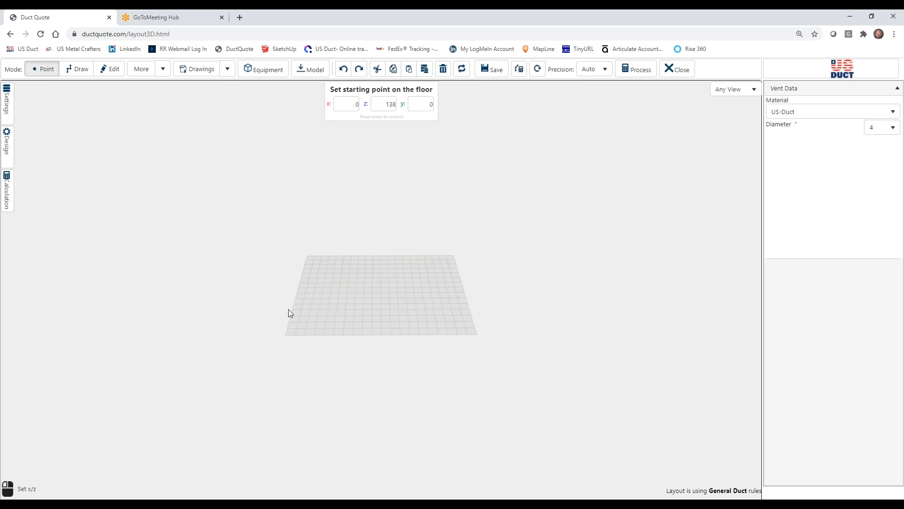
drag(280, 311, 282, 334)
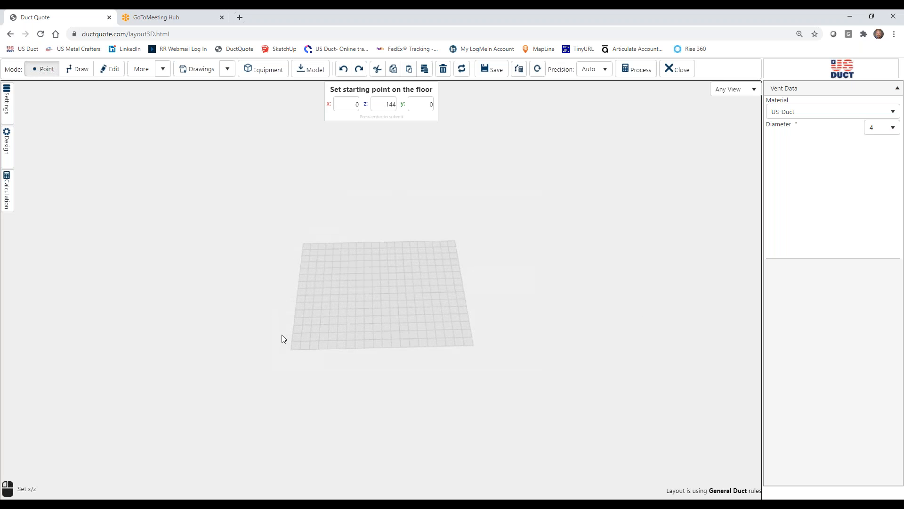
mouse_move(322, 319)
right_down()
mouse_move(530, 285)
mouse_move(563, 190)
mouse_move(476, 159)
mouse_move(295, 158)
mouse_move(145, 255)
mouse_move(220, 389)
mouse_move(397, 375)
mouse_move(362, 304)
mouse_move(311, 325)
mouse_move(324, 319)
right_up()
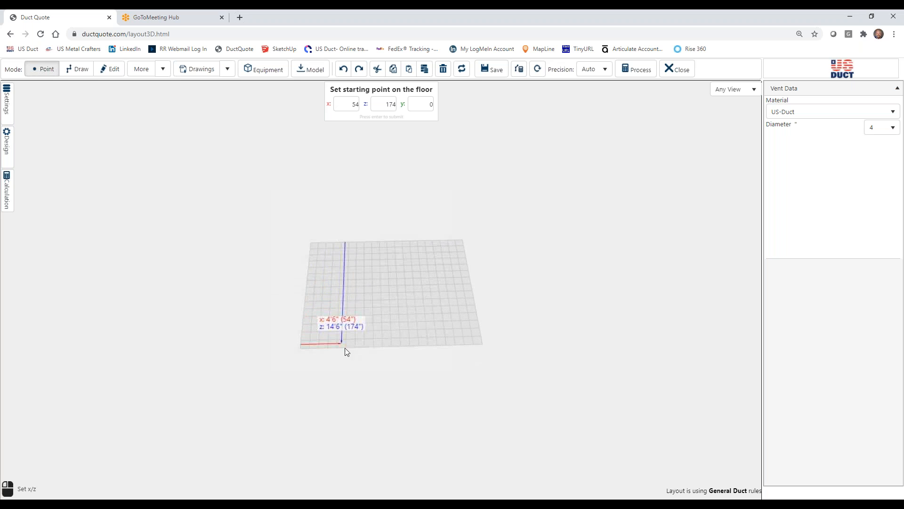
drag(391, 400, 390, 388)
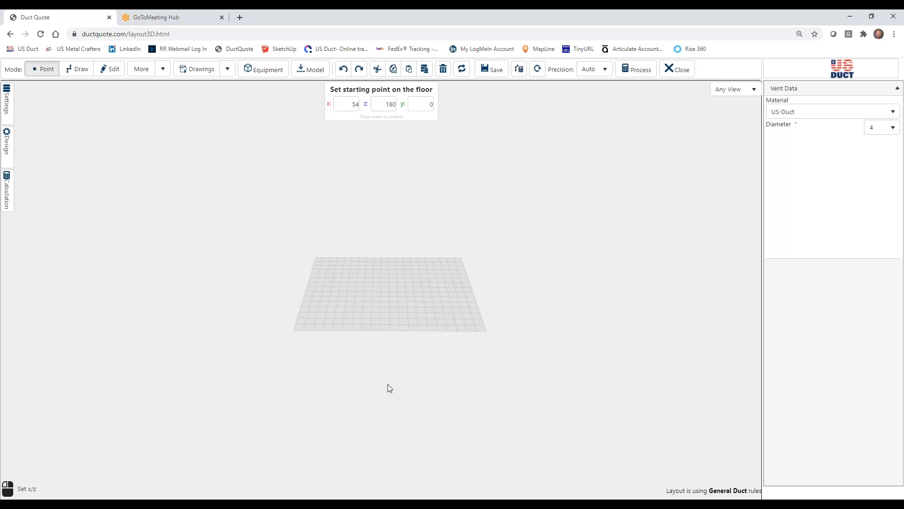
scroll(388, 383, up, 5)
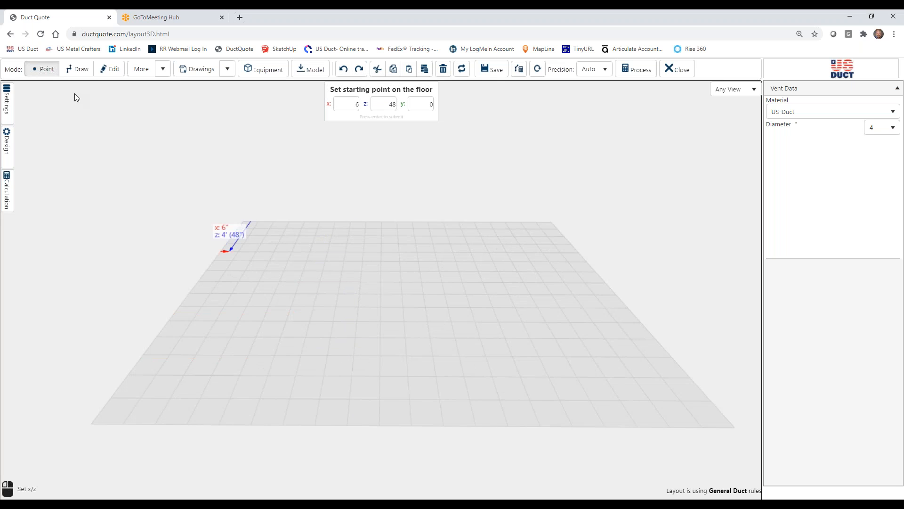
click(46, 71)
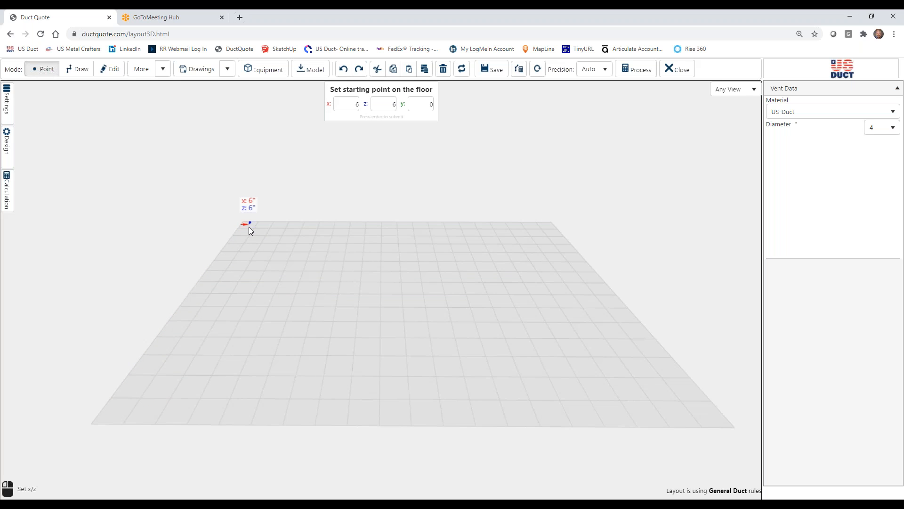
click(249, 227)
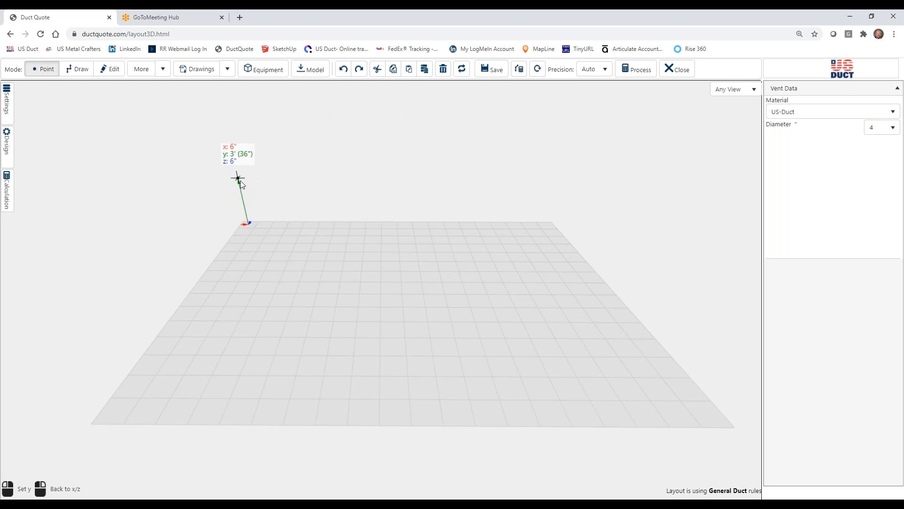
click(231, 142)
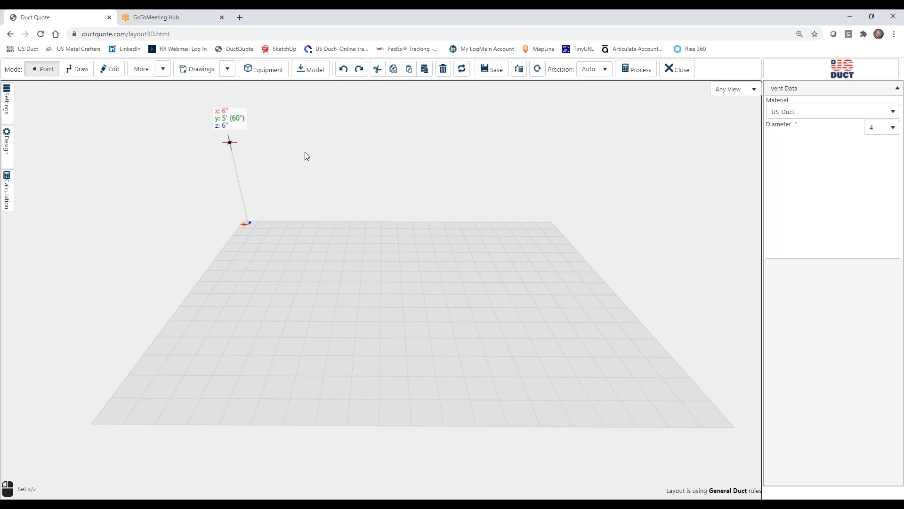
Draw a vertical duct segment about 3' long upward from the starting point.
right_drag(321, 178, 358, 298)
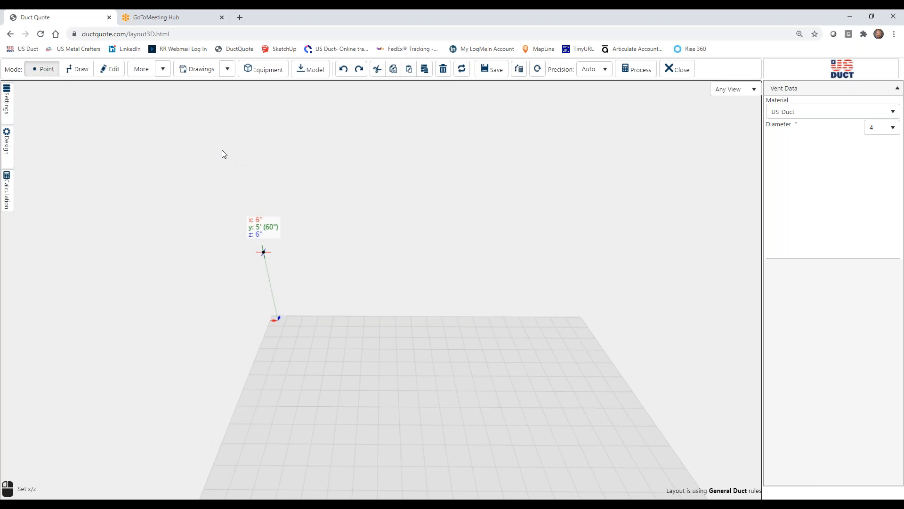
click(78, 70)
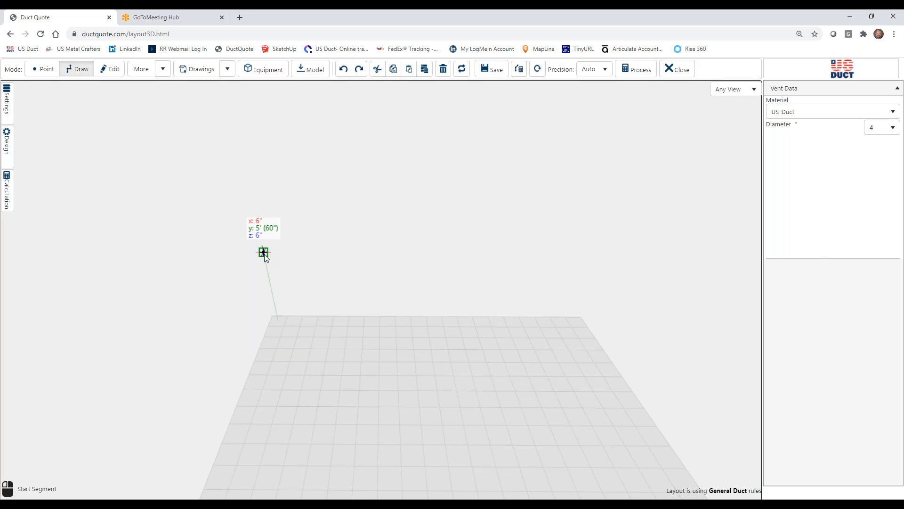
click(263, 253)
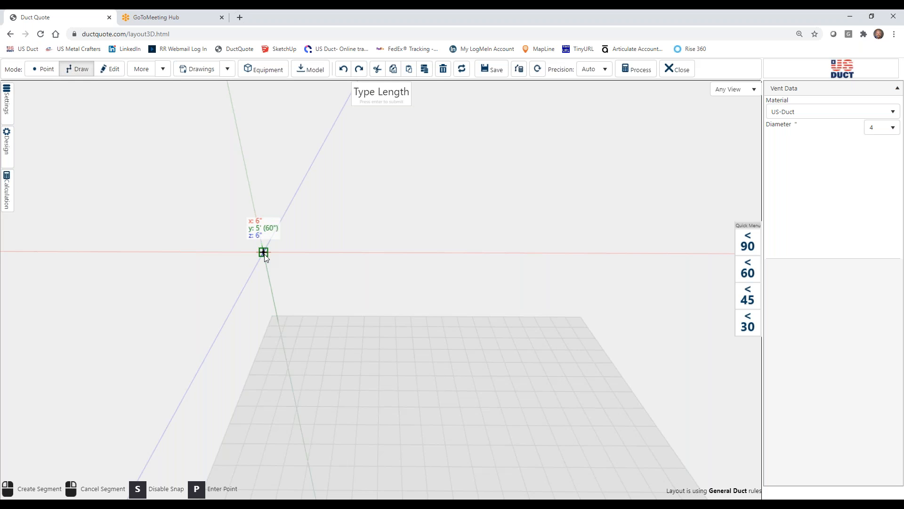
click(264, 254)
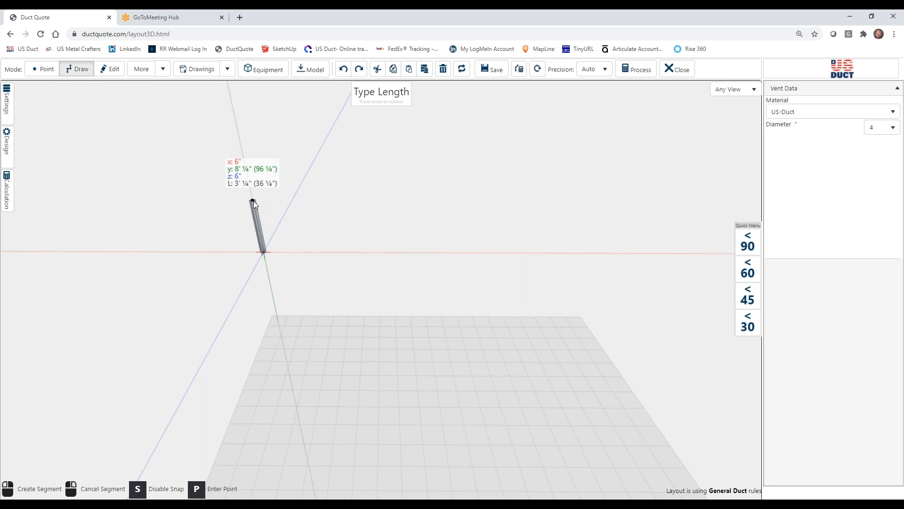
click(254, 200)
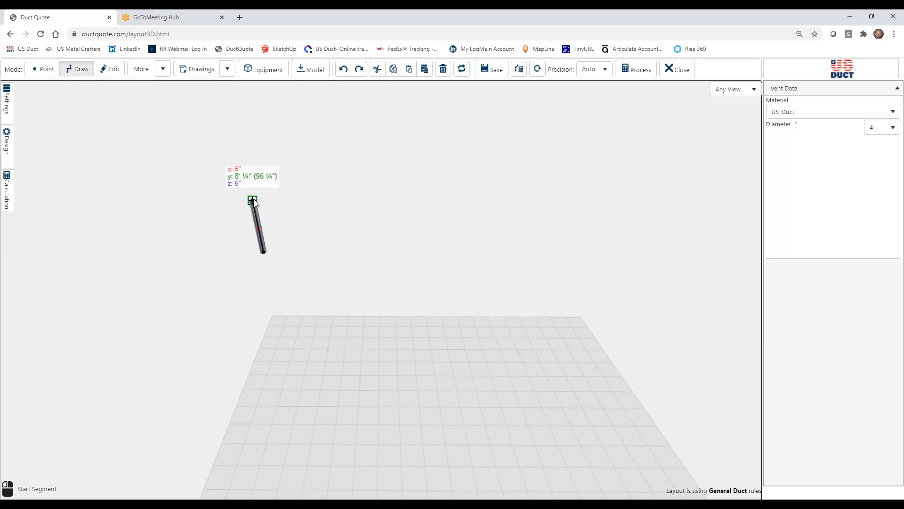
Draw a 12' horizontal duct segment along the x axis from the upper end of the vertical duct.
scroll(279, 215, up, 4)
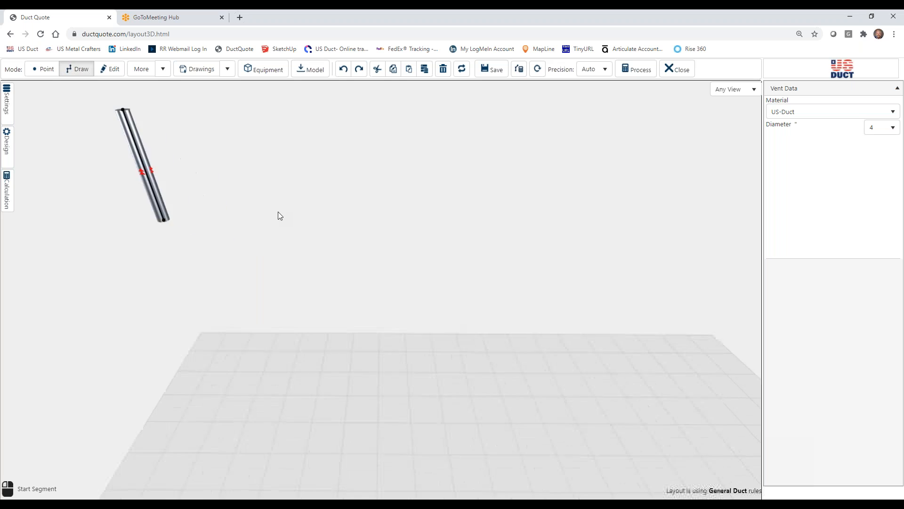
middle_drag(278, 212, 492, 266)
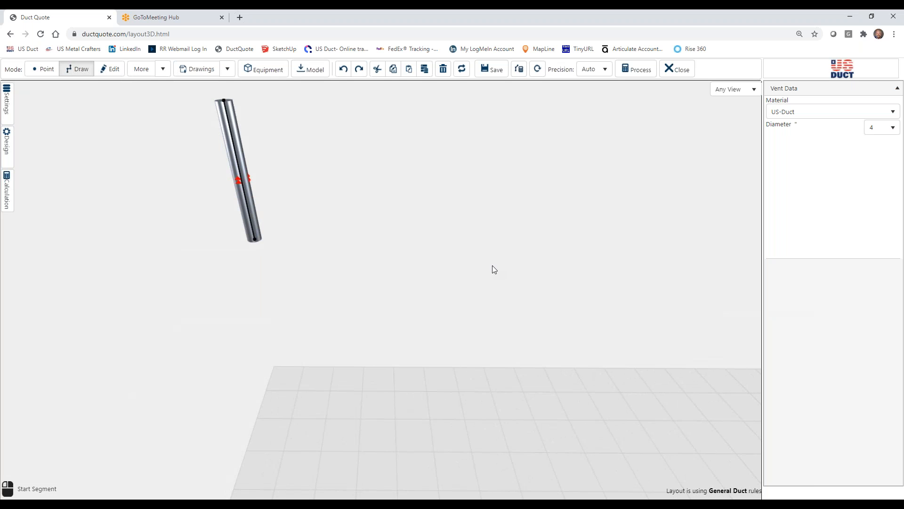
scroll(493, 269, down, 3)
middle_drag(486, 267, 408, 317)
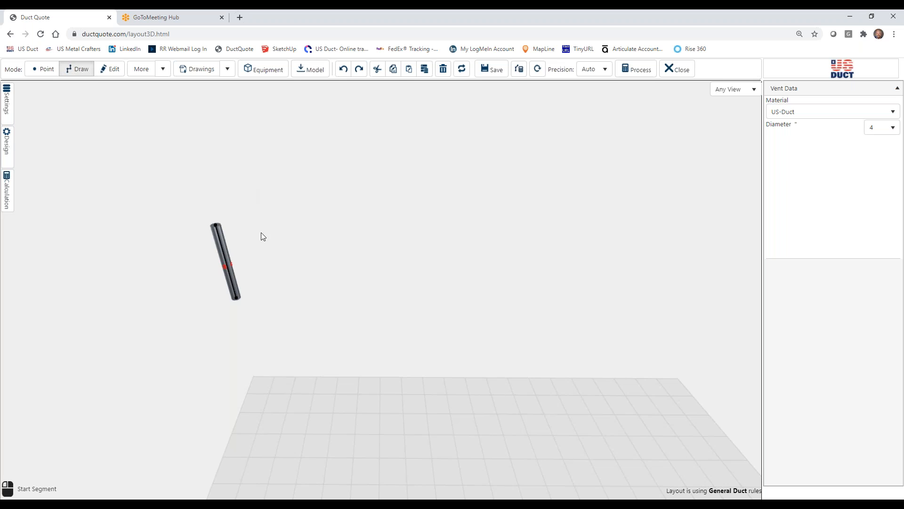
click(216, 228)
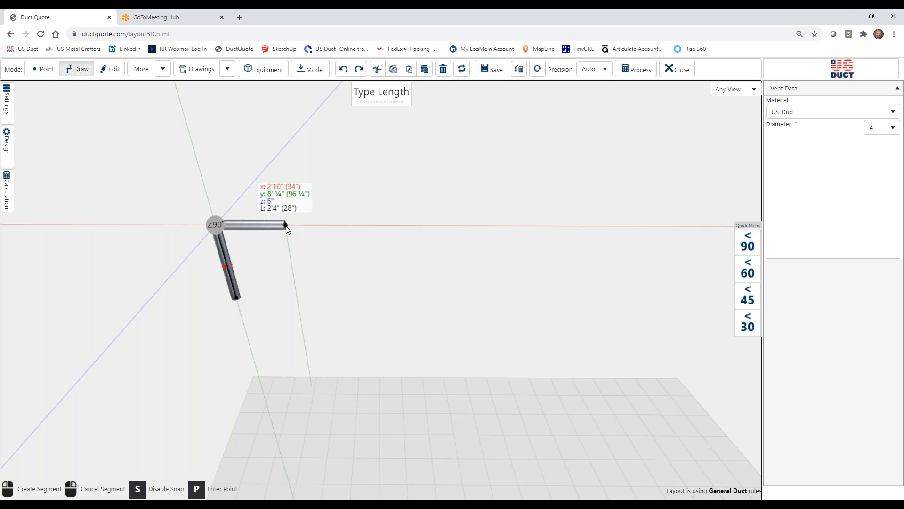
text(12')
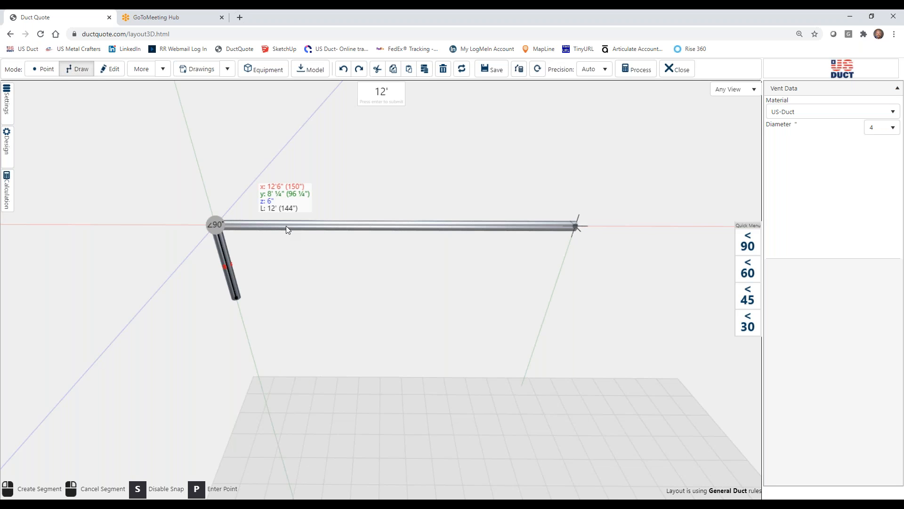
key(Return)
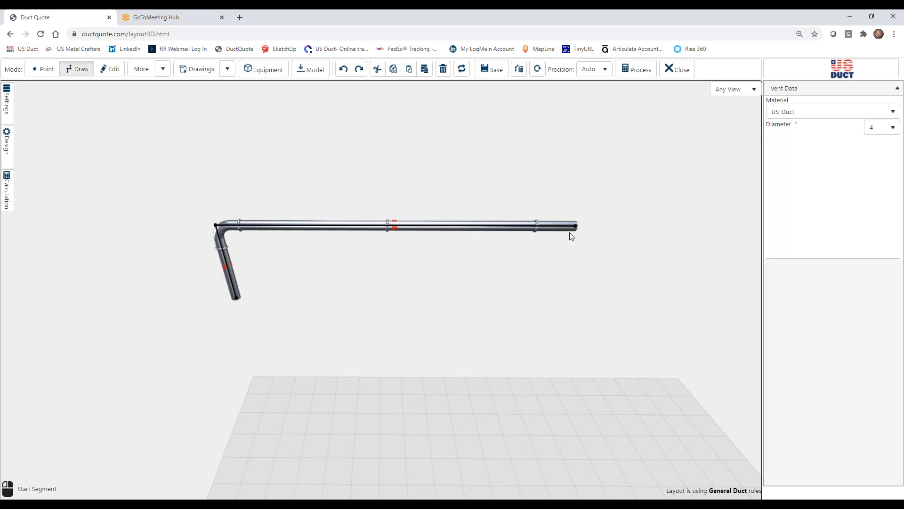
Select the horizontal duct segment in Edit mode and check its length and fitting properties.
click(113, 71)
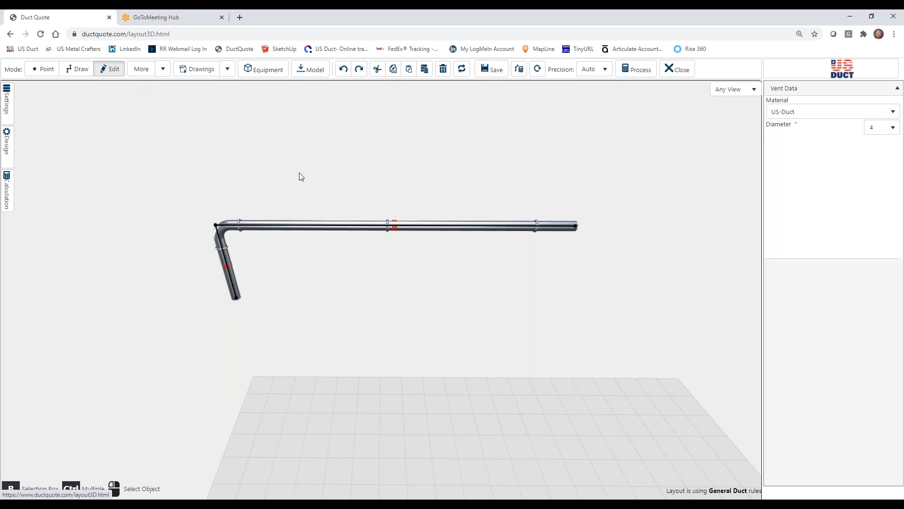
click(344, 230)
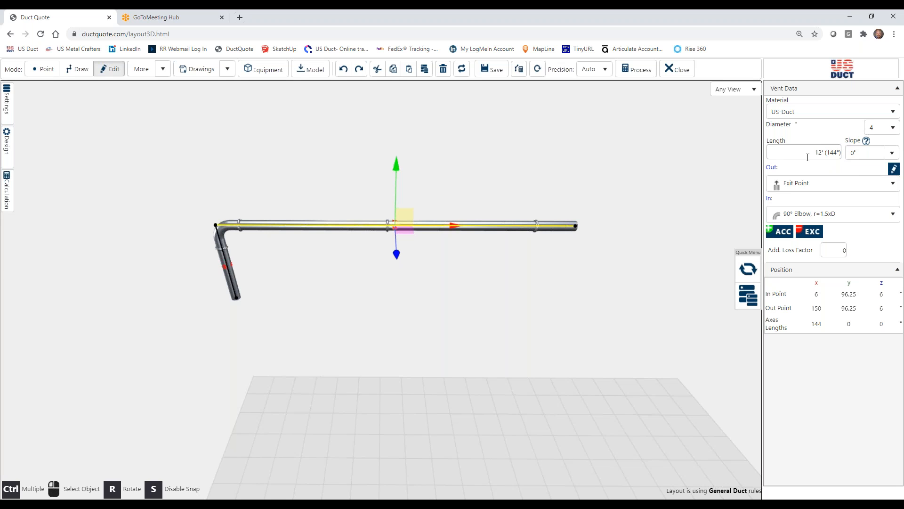
Draw a 15' duct segment along the z axis toward the front from the free end of the 12' run.
click(76, 68)
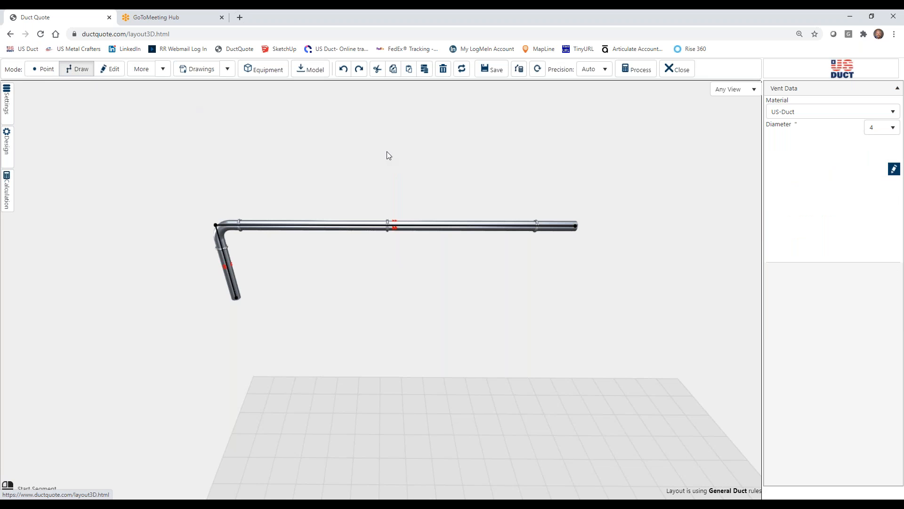
click(577, 227)
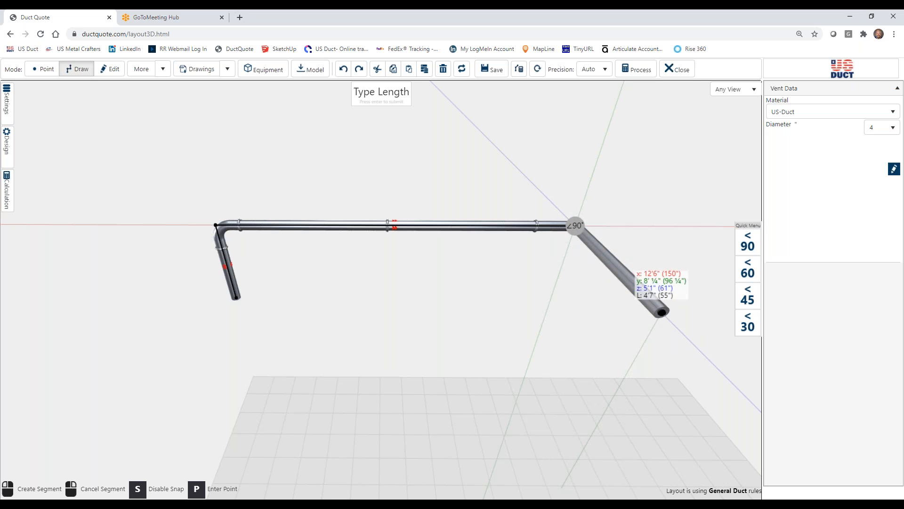
text(15')
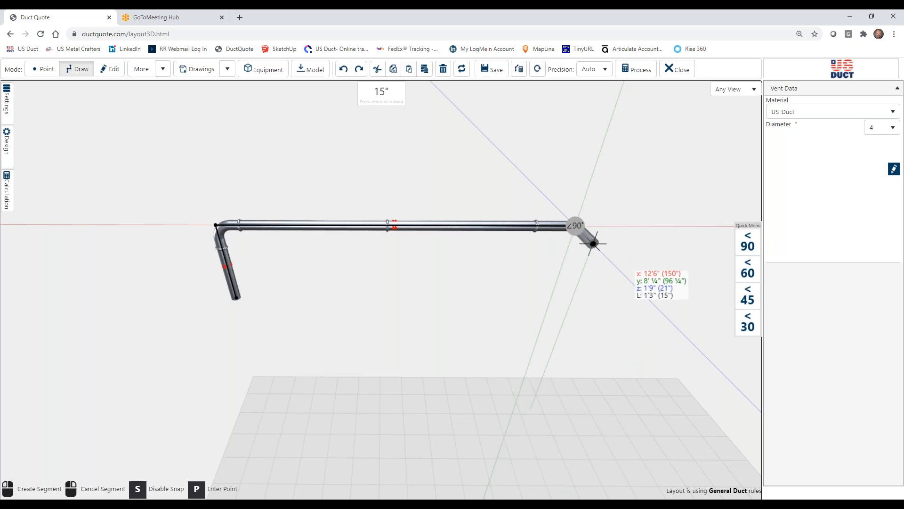
key(Return)
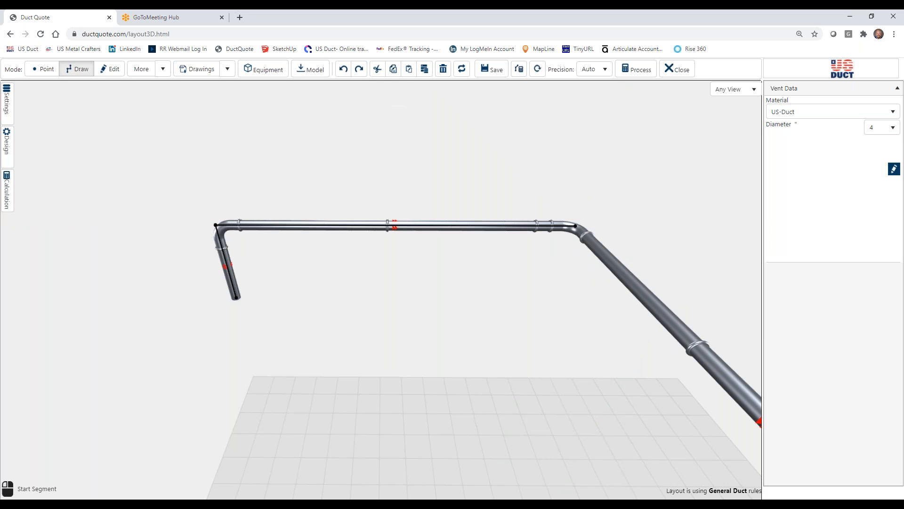
Draw a vertical duct segment about 3'8" long downward from the free end of the 15' run.
scroll(381, 289, down, 5)
middle_drag(652, 347, 622, 220)
middle_drag(581, 332, 424, 329)
scroll(510, 375, up, 3)
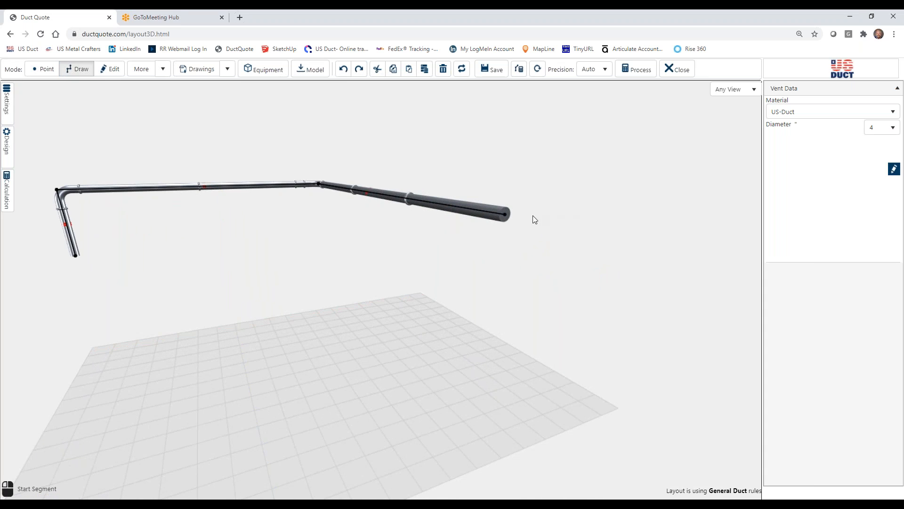
click(504, 214)
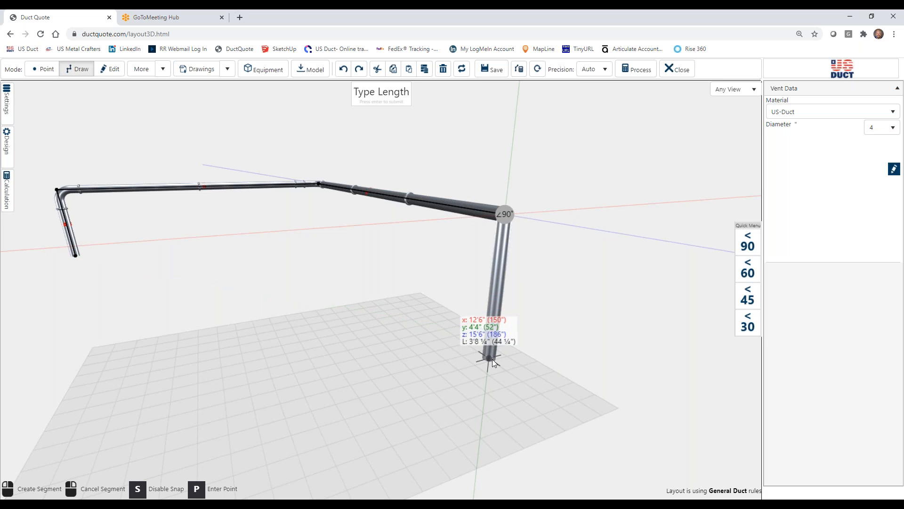
click(492, 359)
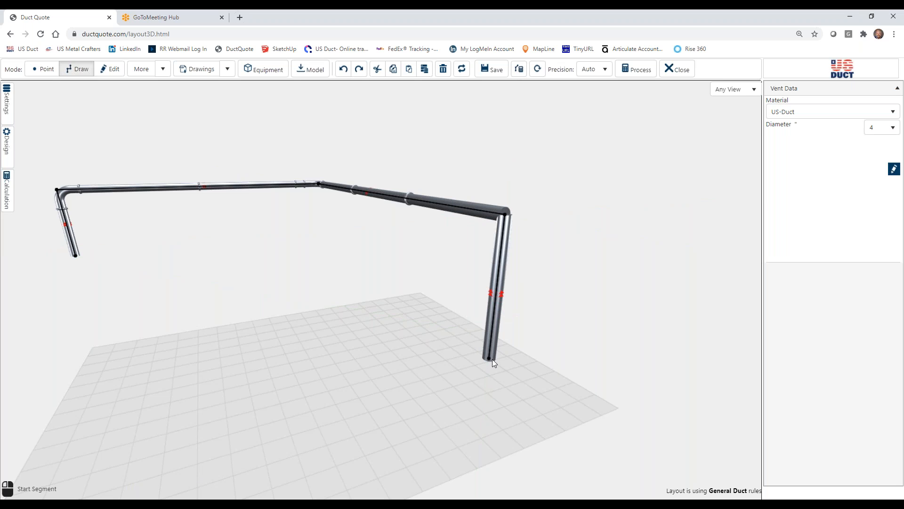
Refresh the fittings of the 3'8" vertical drop so a 90° elbow joins it to the 15' run.
scroll(580, 322, up, 2)
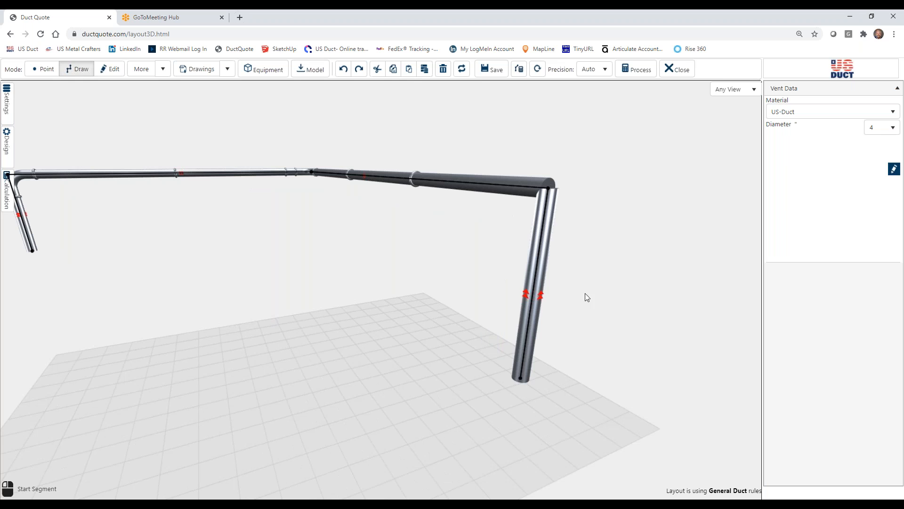
click(109, 70)
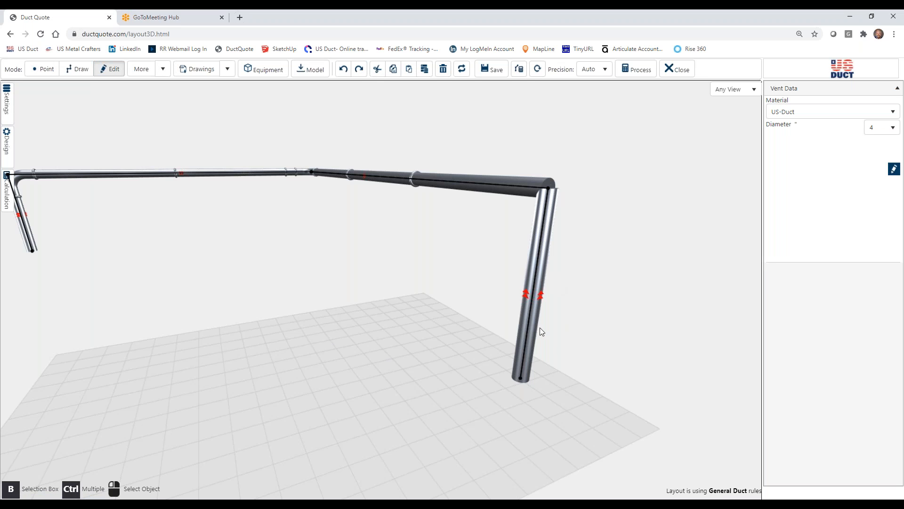
drag(396, 288, 485, 320)
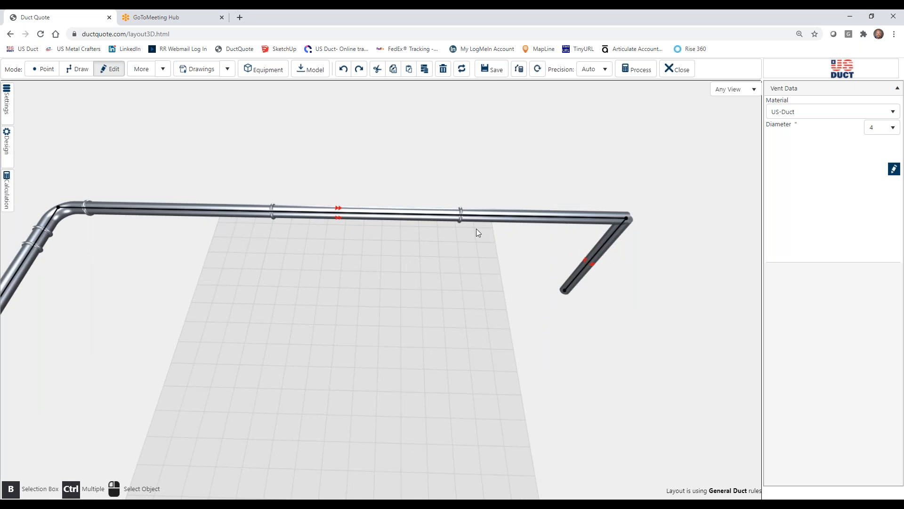
drag(558, 351, 466, 319)
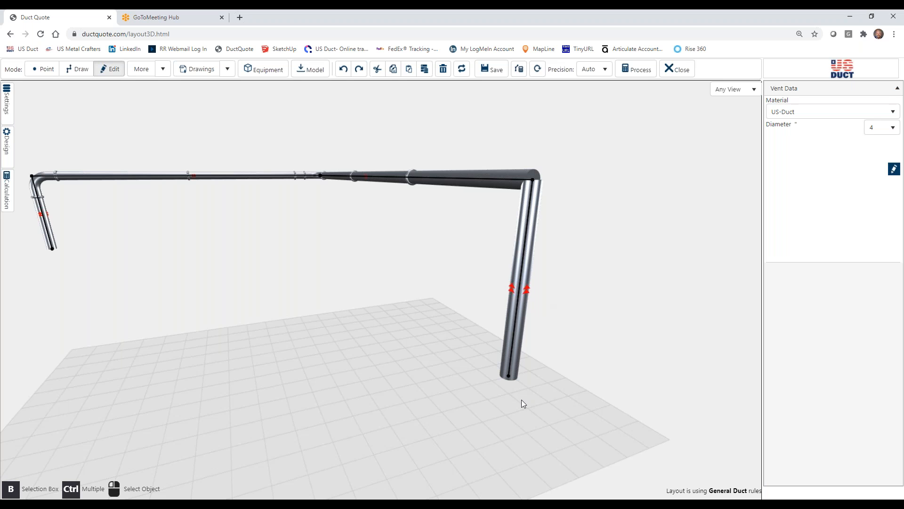
click(521, 291)
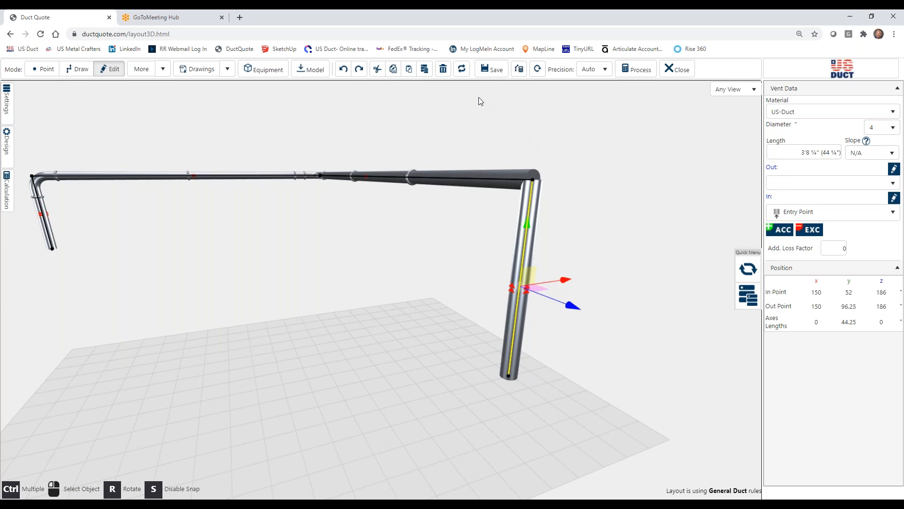
click(461, 71)
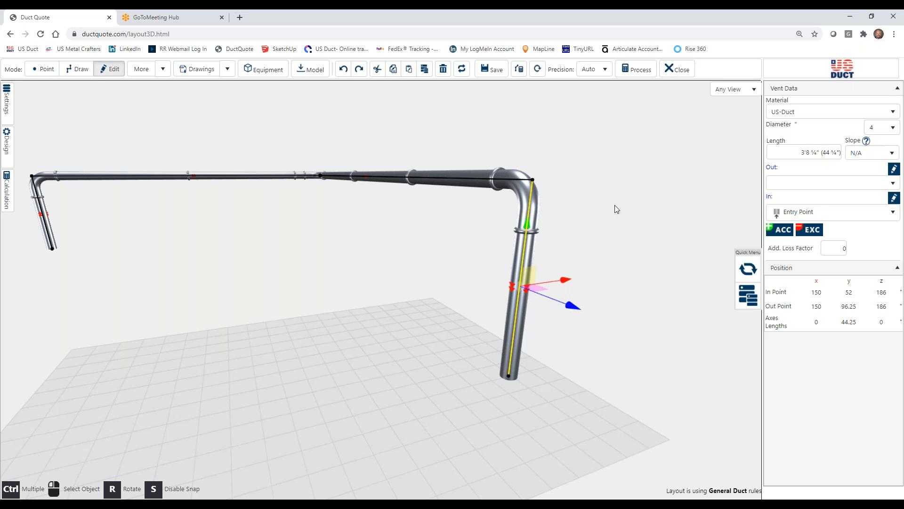
drag(614, 209, 569, 183)
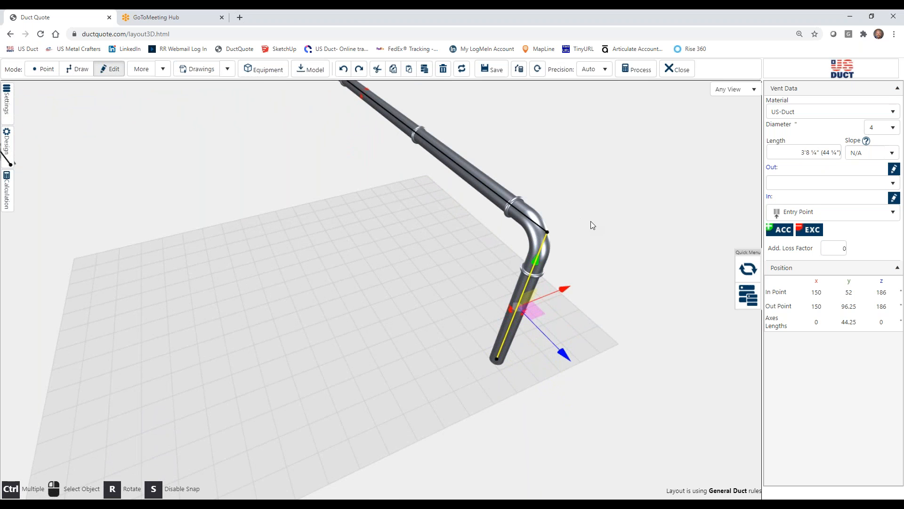
scroll(592, 226, down, 3)
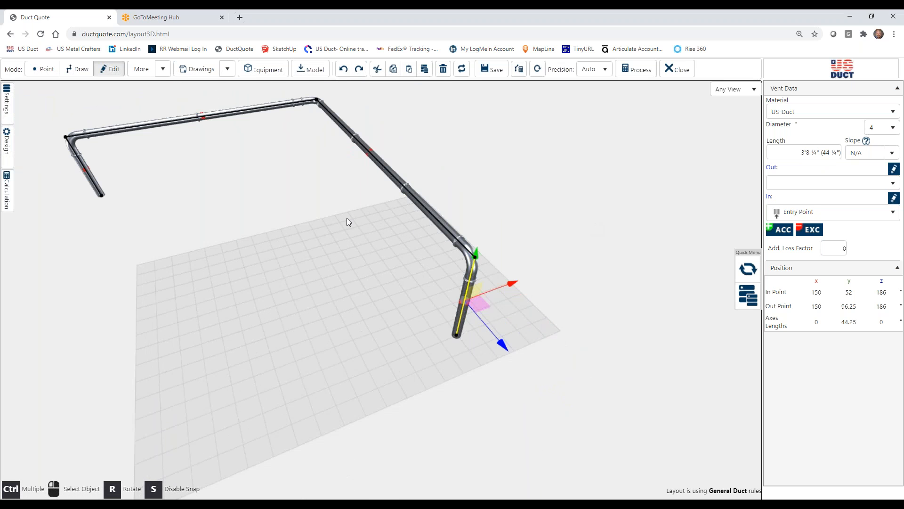
click(323, 253)
drag(328, 268, 129, 111)
click(78, 69)
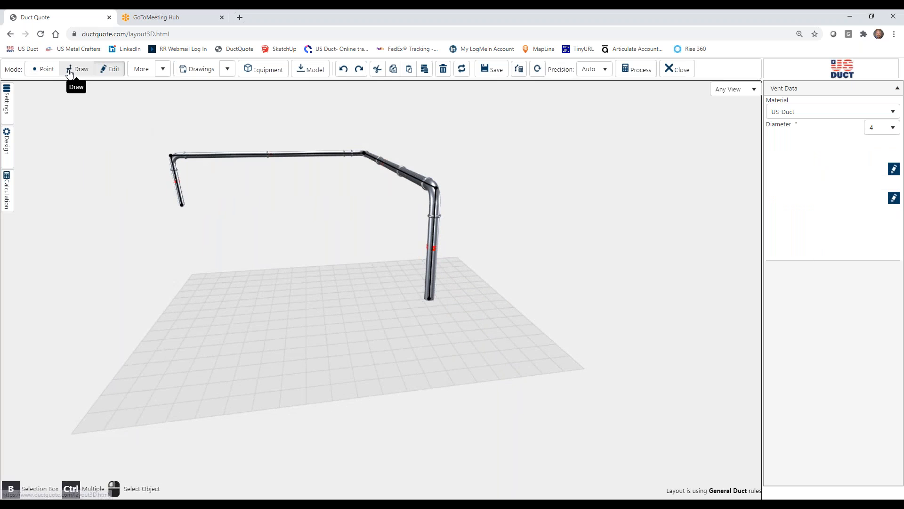
click(429, 299)
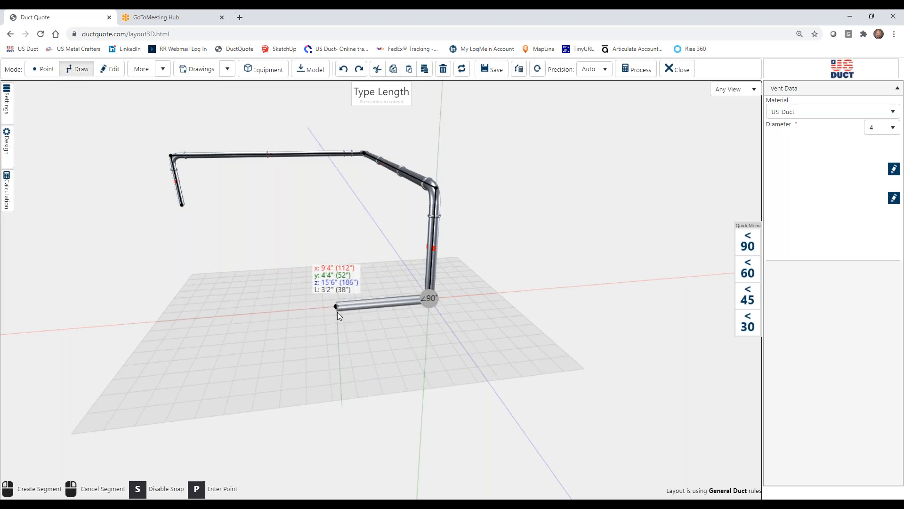
right_click(337, 313)
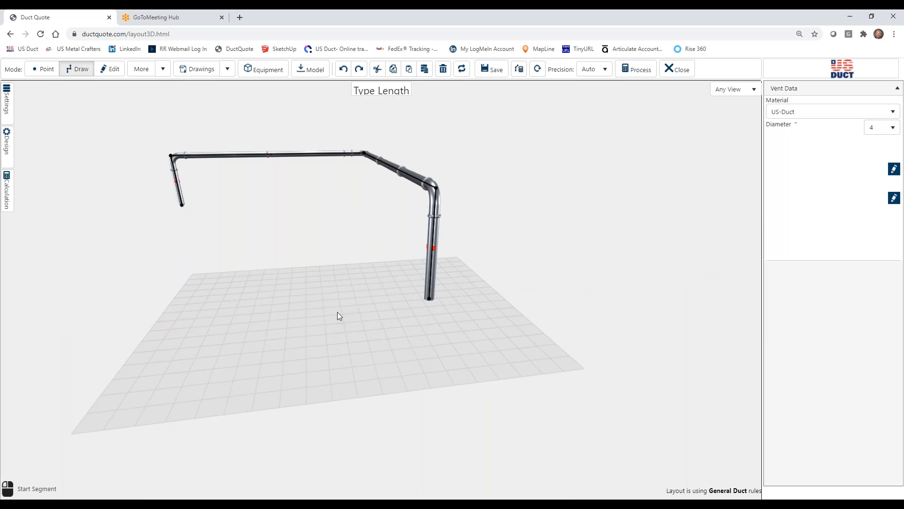
click(428, 298)
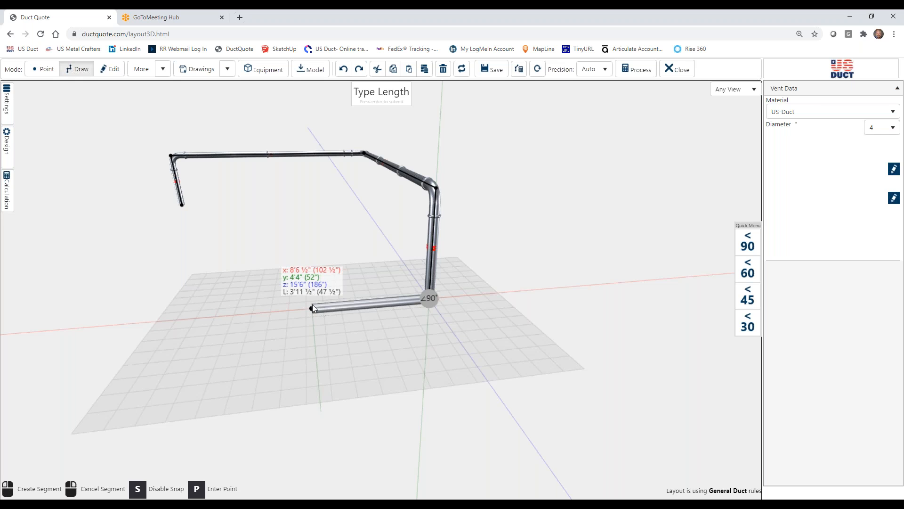
right_click(312, 305)
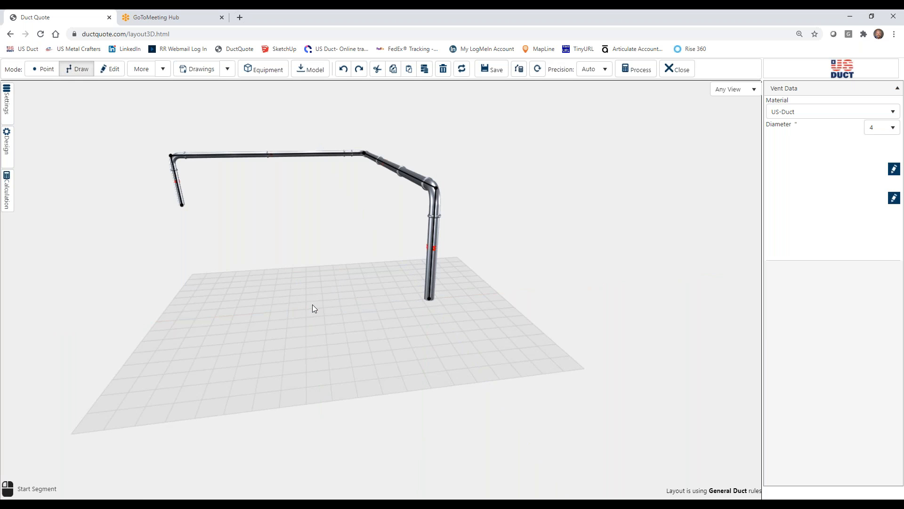